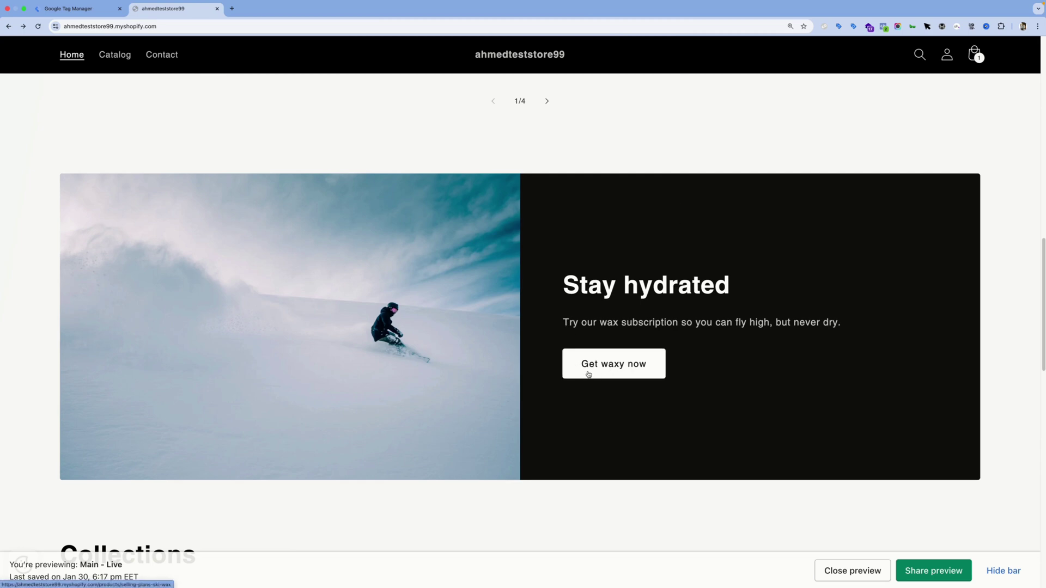
# Step: Open the Demo container's workspace list and discard a new unsaved Untitled Workspace
pyautogui.click(65, 16)
pyautogui.click(68, 187)
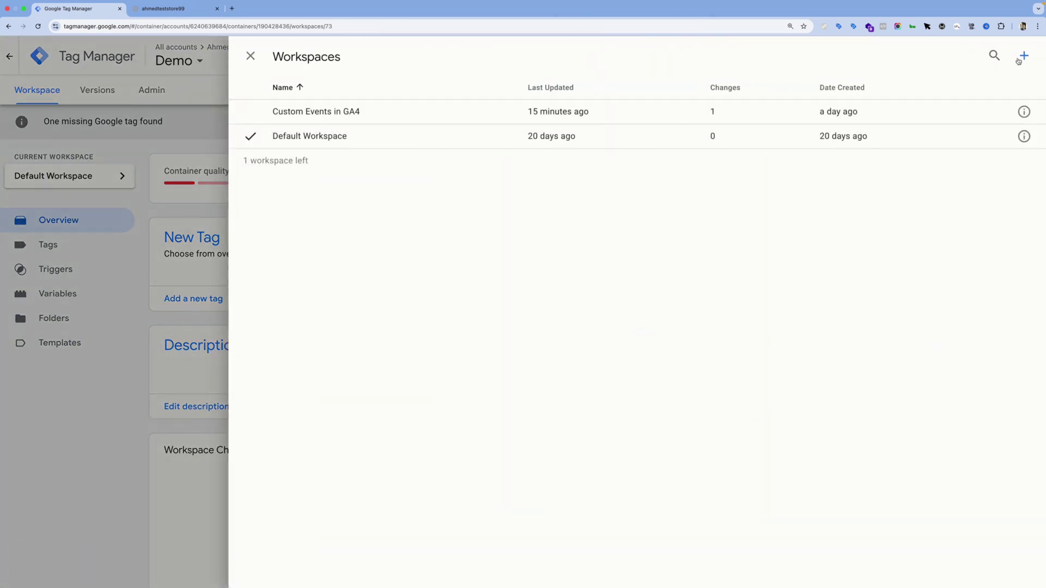
pyautogui.click(1022, 57)
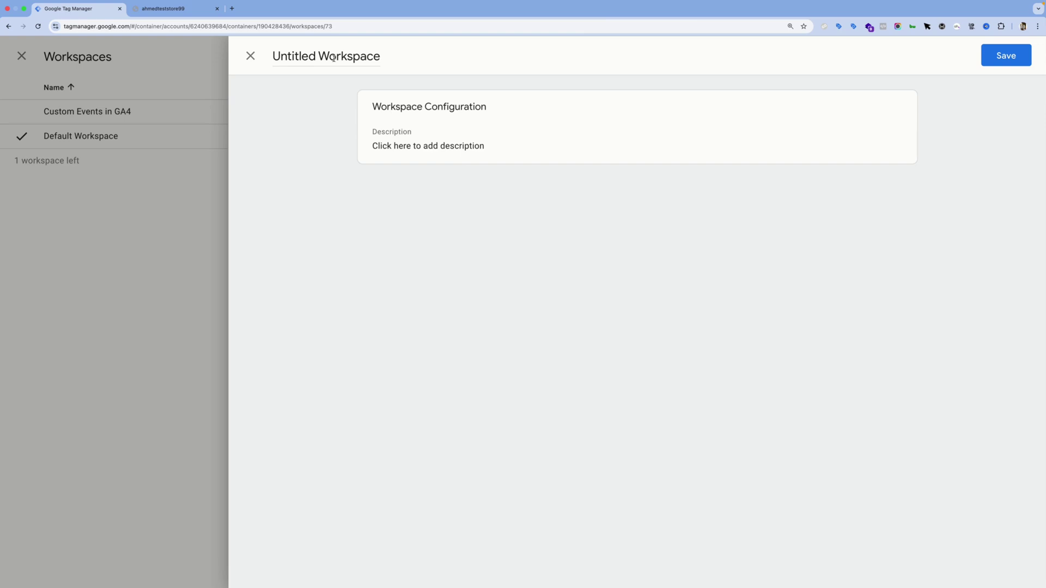
pyautogui.click(174, 115)
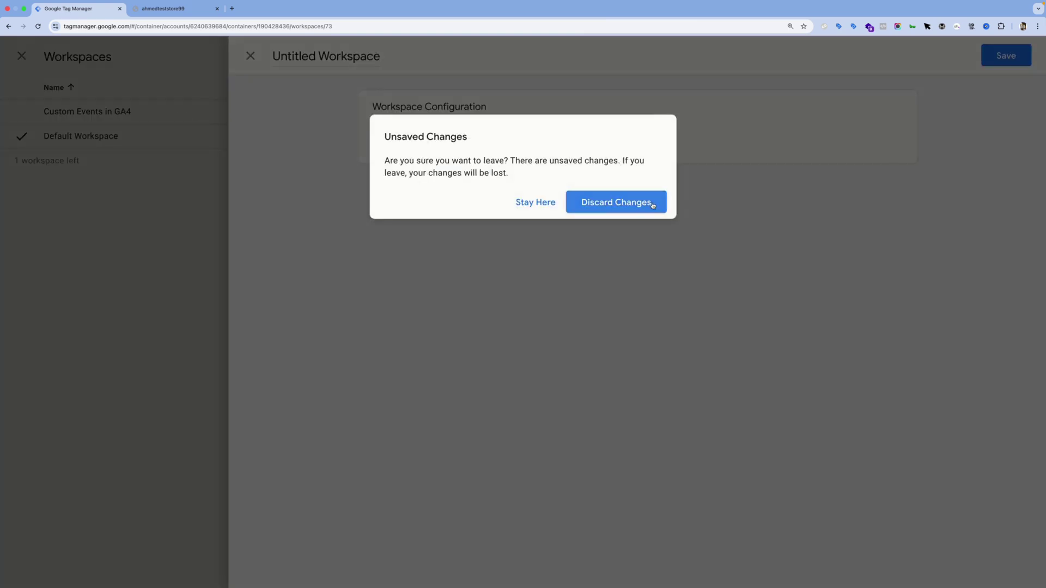
pyautogui.click(650, 206)
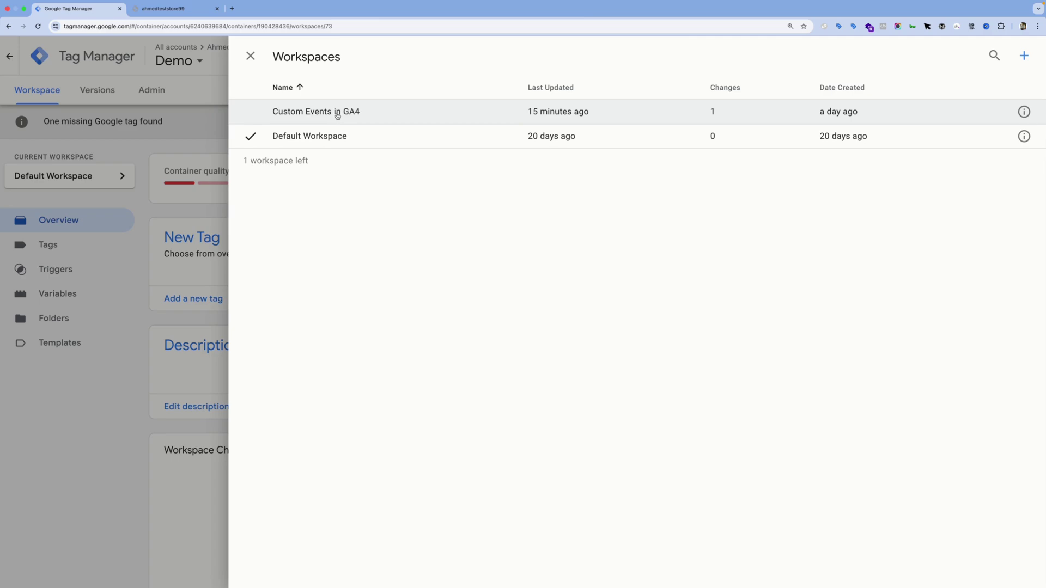
# Step: In the Custom Events in GA4 workspace, create a new Google Analytics: GA4 Event tag
pyautogui.click(337, 112)
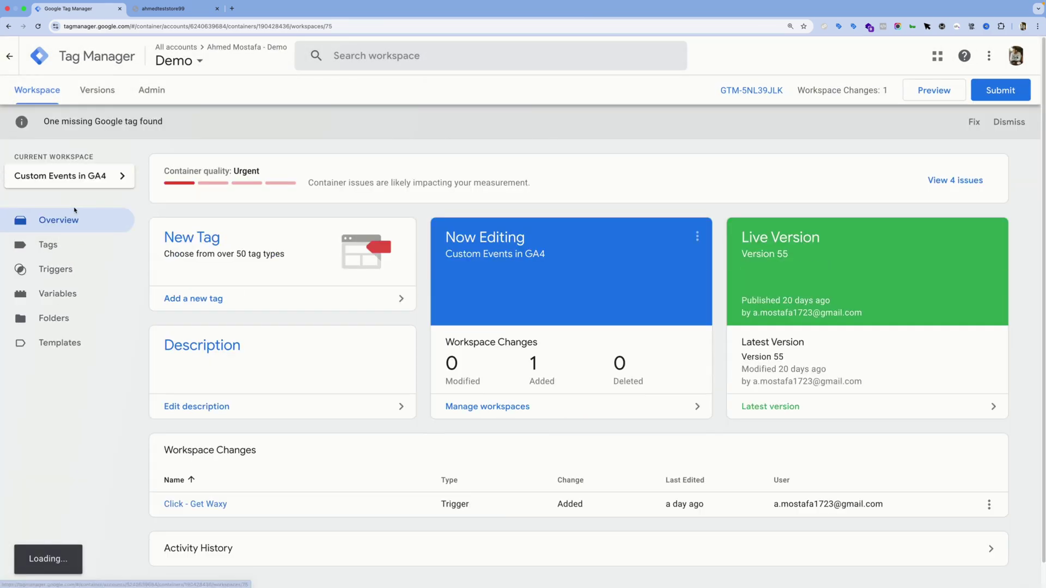
pyautogui.click(79, 237)
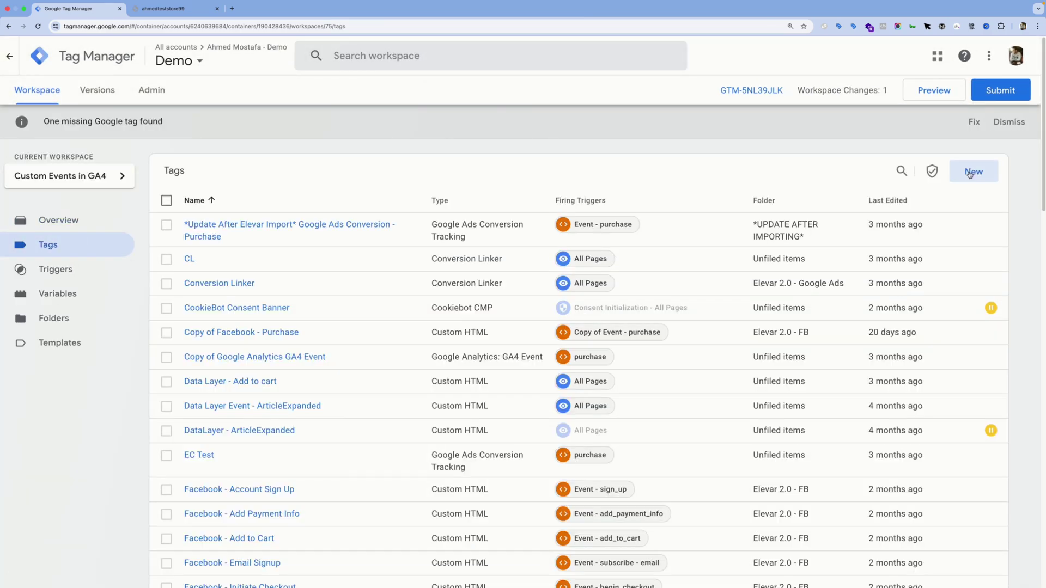
pyautogui.click(968, 173)
pyautogui.click(872, 168)
pyautogui.click(718, 162)
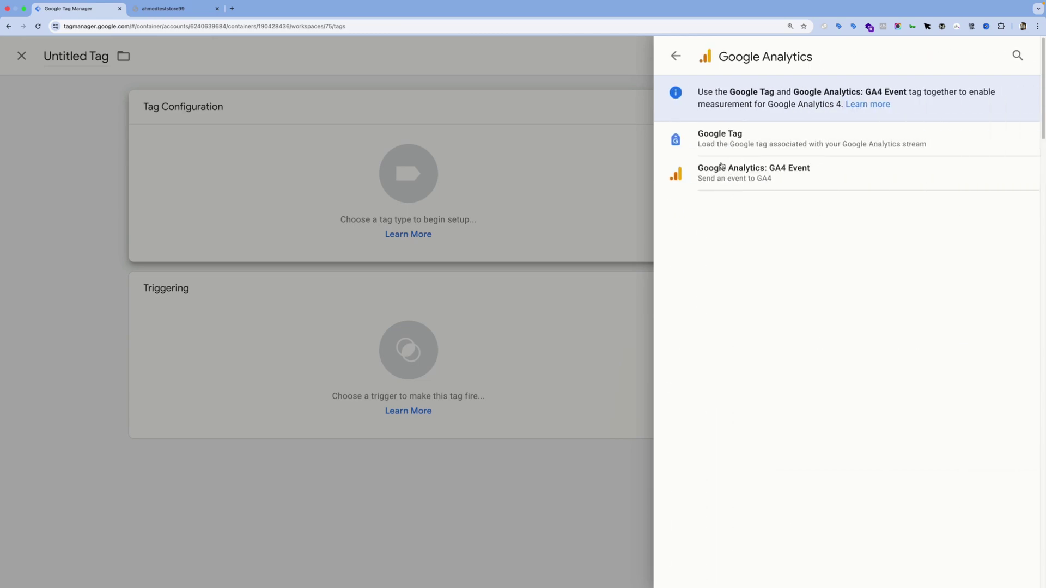
pyautogui.click(760, 179)
# Step: Set the tag's Measurement ID to the {{GA4 ID}} variable, replacing the G-123 placeholder
pyautogui.click(456, 242)
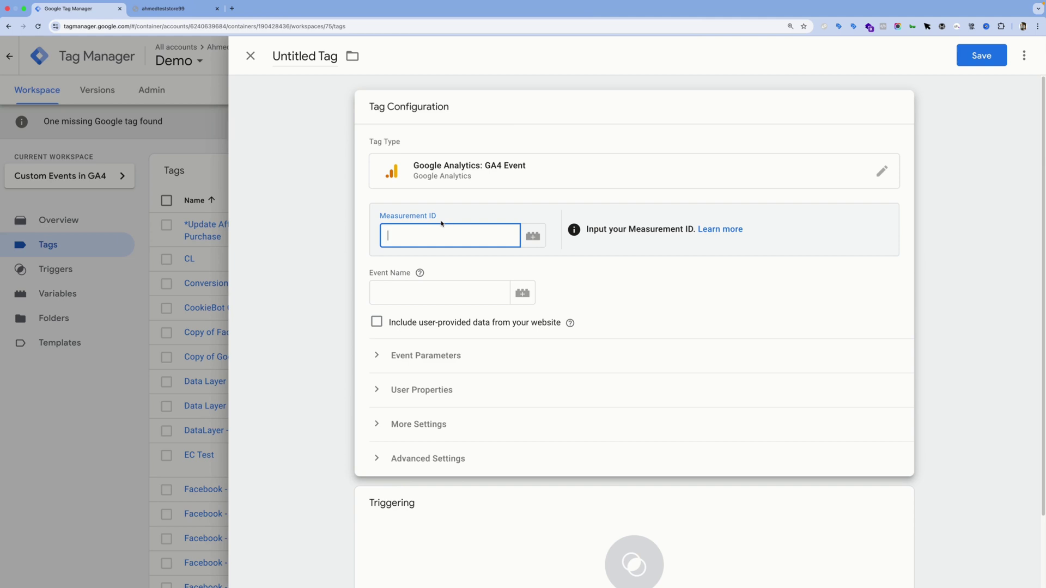
pyautogui.write('G-123')
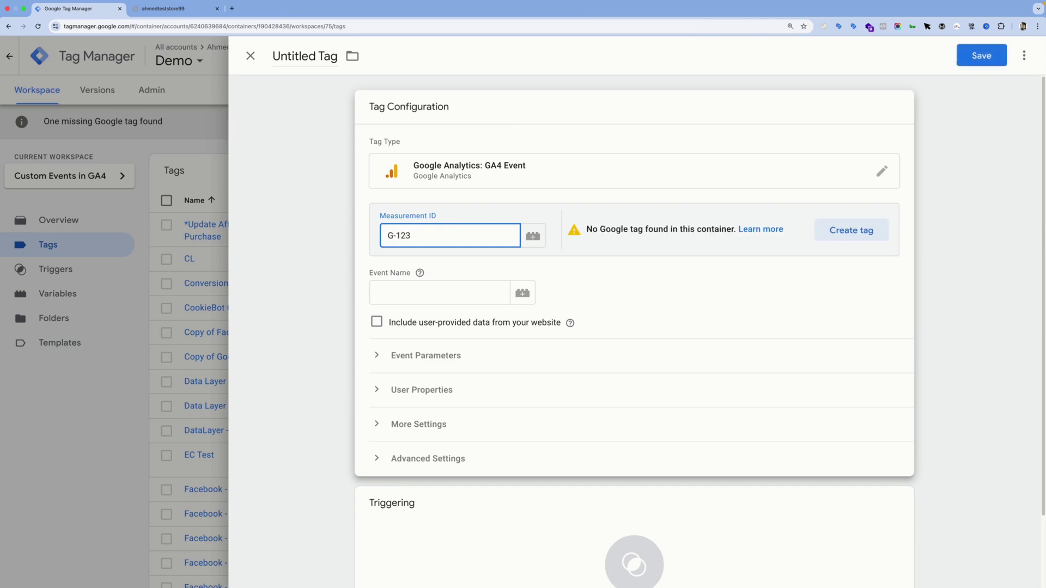
pyautogui.press('super+a')
pyautogui.write('{{ga')
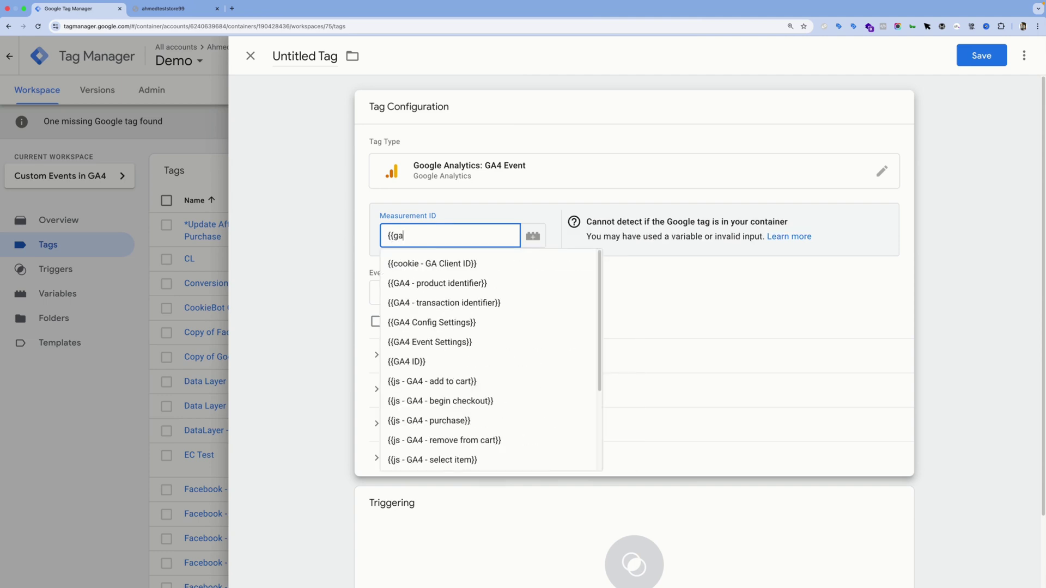
pyautogui.write('4i')
pyautogui.click(410, 290)
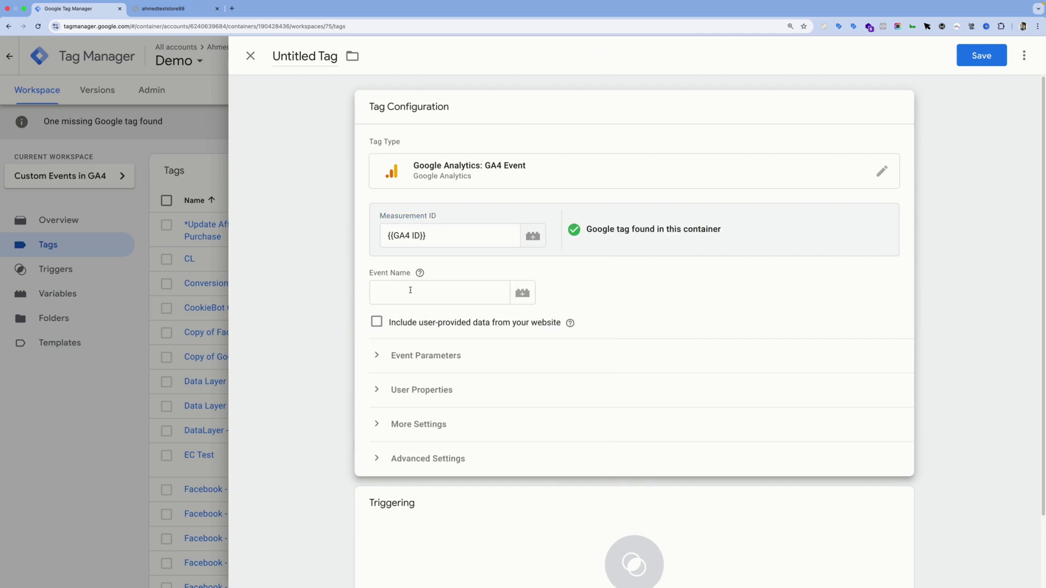
# Step: Enter click_waxy as the Event Name and scroll down to the Triggering card
pyautogui.click(410, 293)
pyautogui.write('click_waxy')
pyautogui.press('Tab')
pyautogui.moveTo(397, 291); pyautogui.dragTo(394, 296)
pyautogui.scroll(-2, 406, 302)
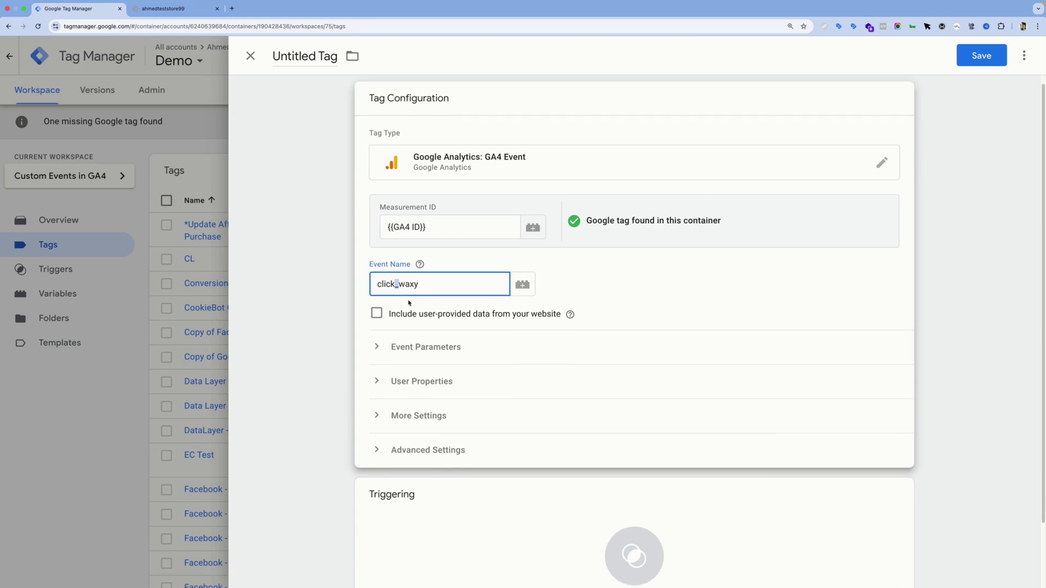
pyautogui.scroll(-2, 376, 311)
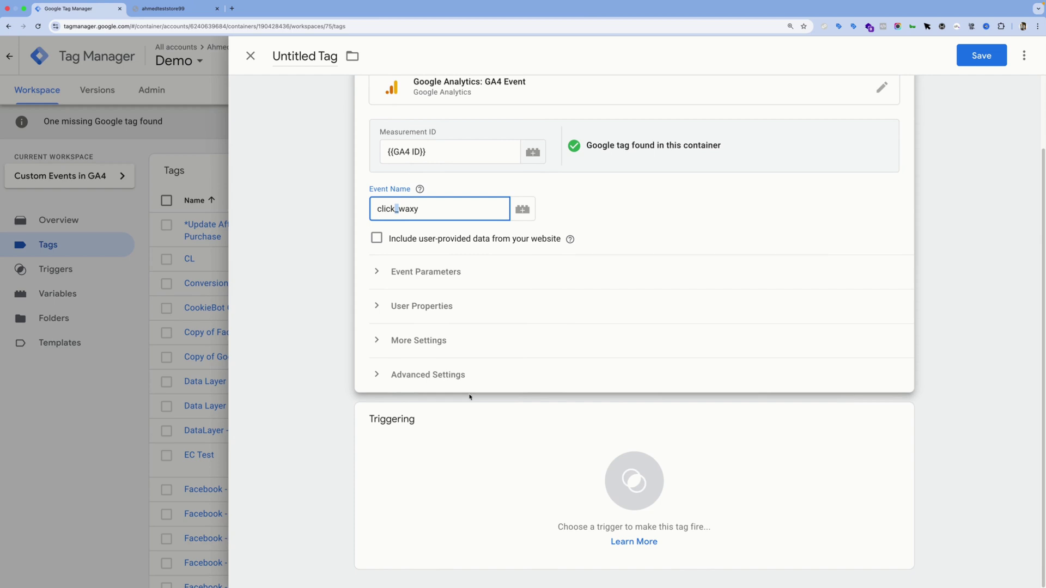
# Step: Search triggers for 'click', review Click - Get Waxy's settings, and attach it as the firing trigger
pyautogui.click(477, 435)
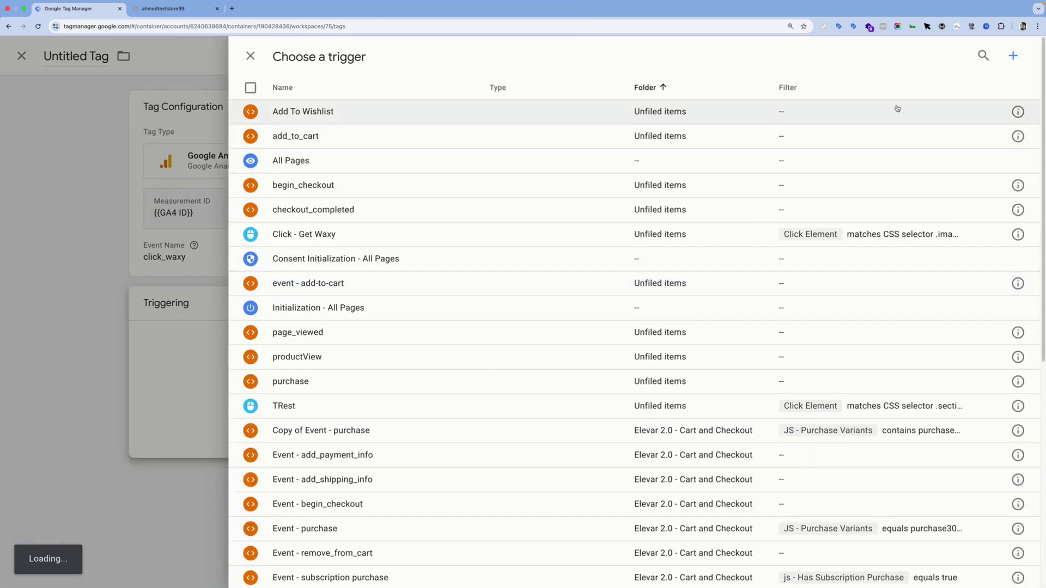
pyautogui.click(983, 55)
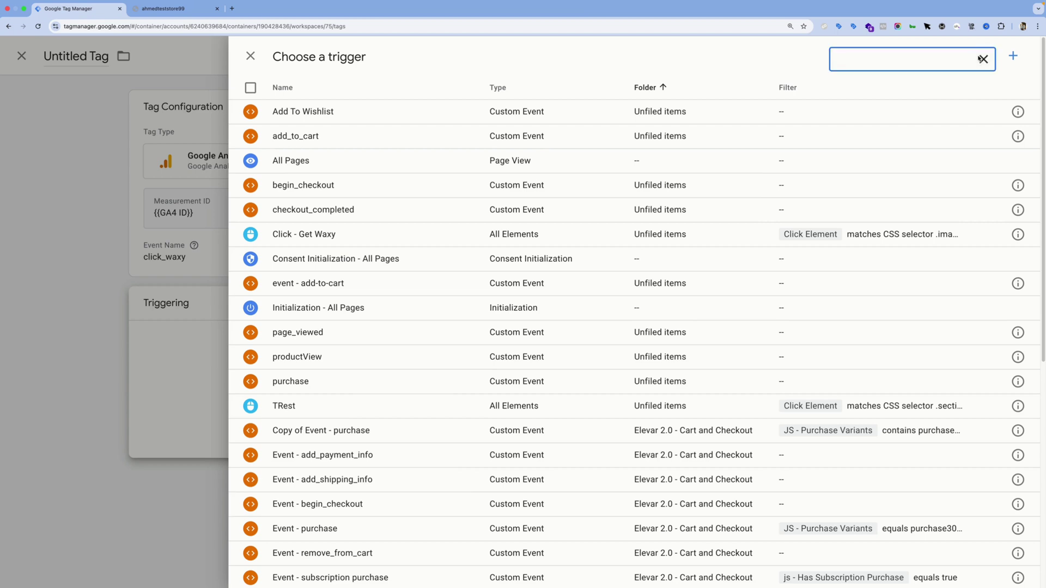
pyautogui.write('click')
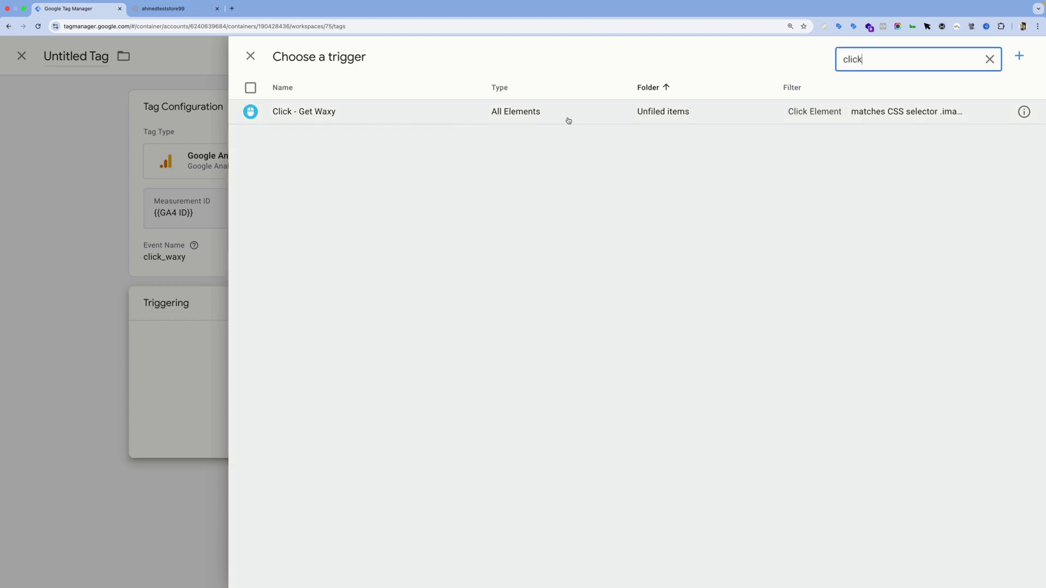
pyautogui.click(1023, 112)
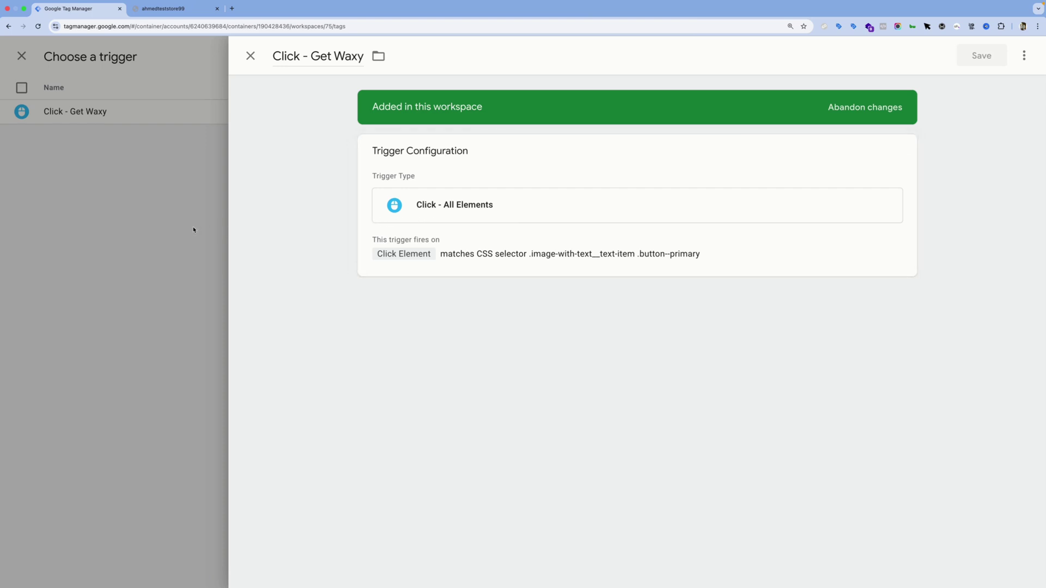
pyautogui.click(204, 176)
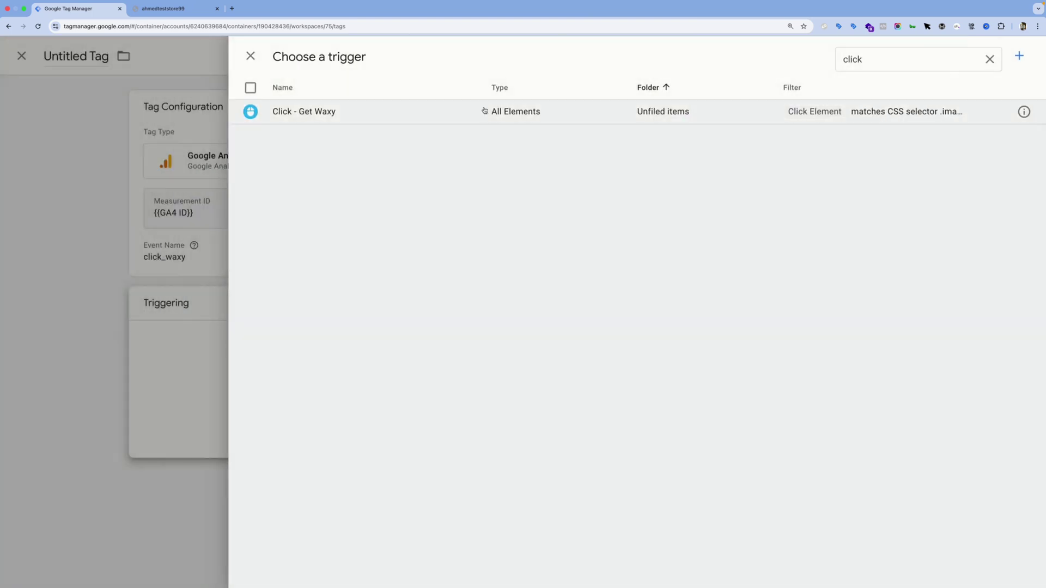
pyautogui.click(468, 113)
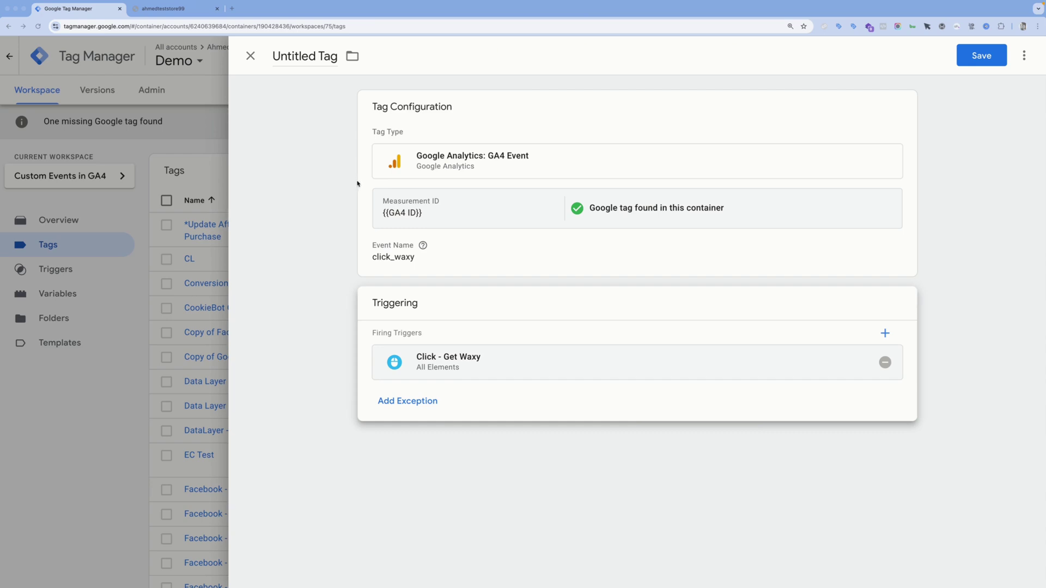
# Step: Name the tag 'GA4 - Custom Event - Click Waxy' and save it
pyautogui.click(403, 260)
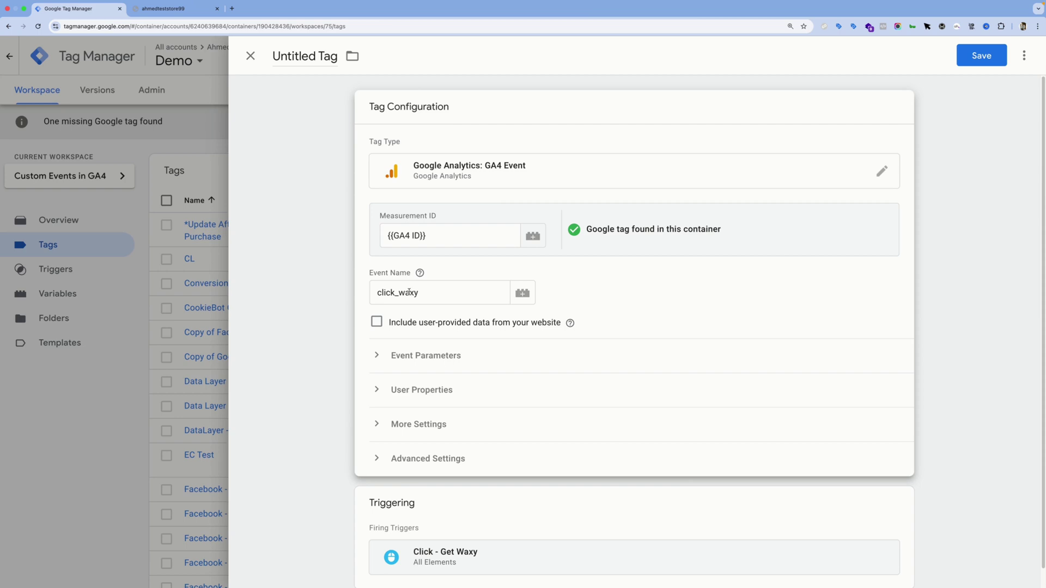
pyautogui.click(304, 58)
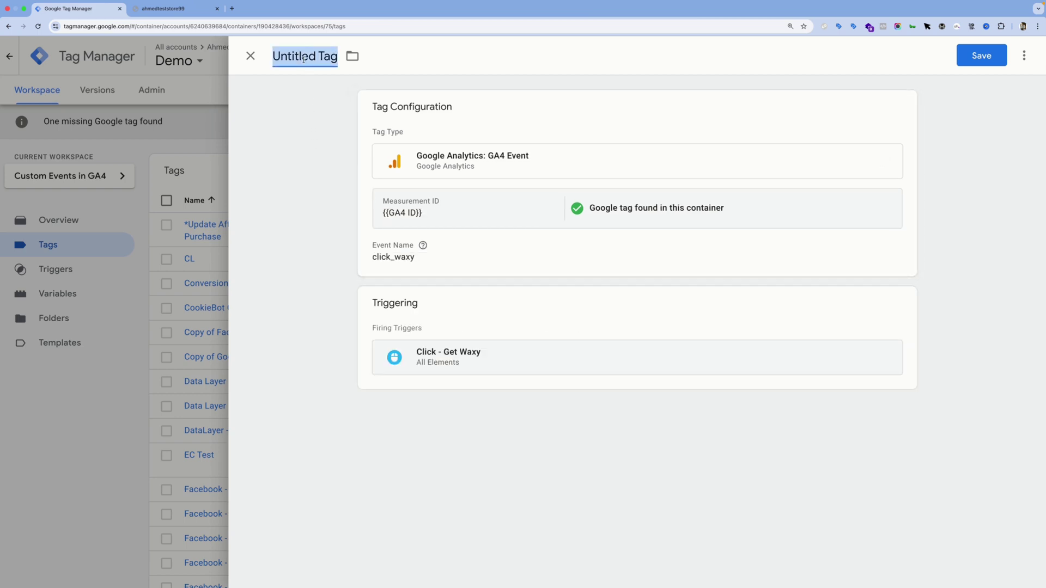
pyautogui.write('GA4')
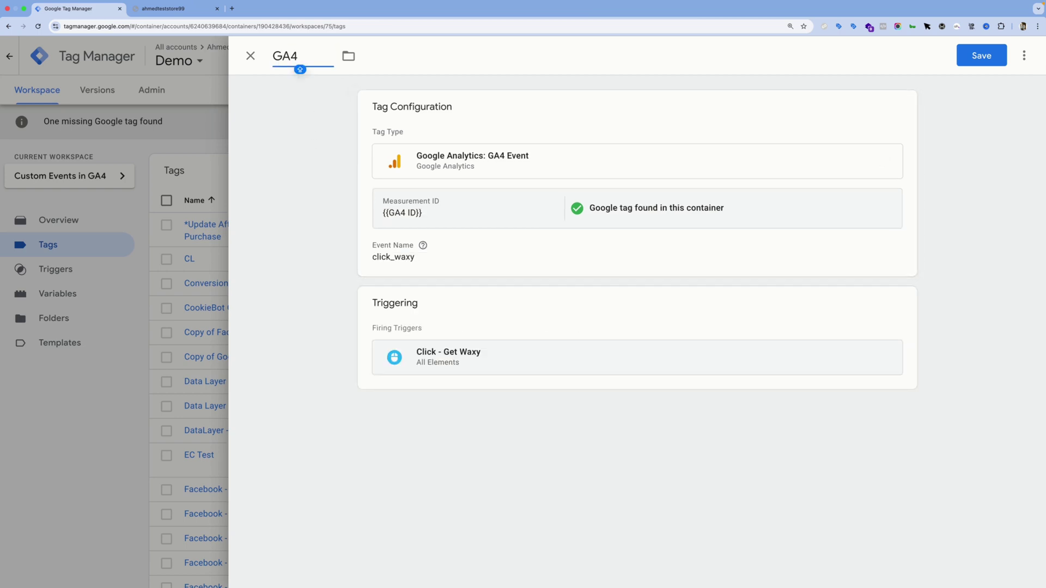
pyautogui.write(' - Custom Event - Click Waxy')
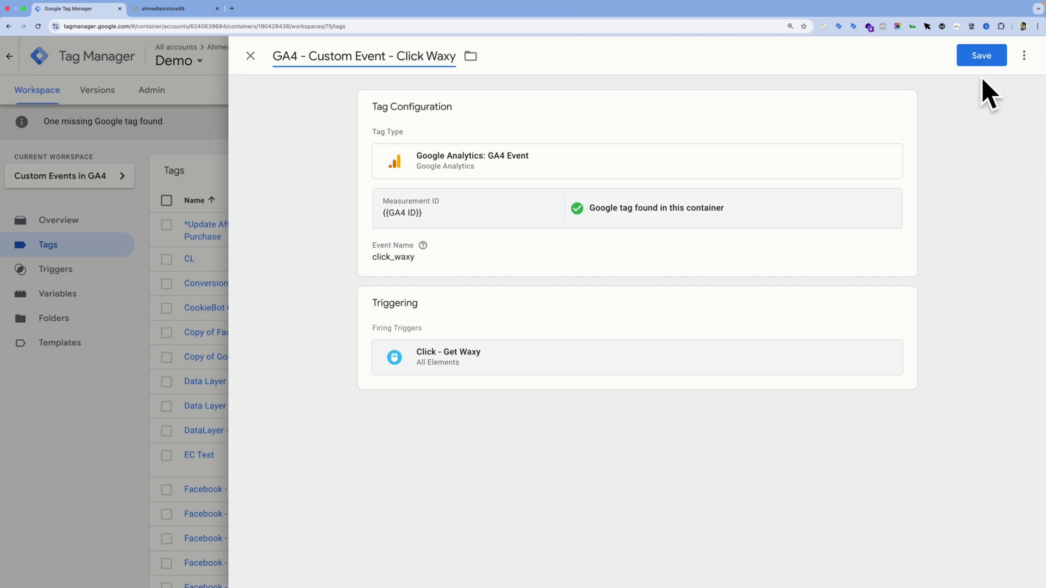
pyautogui.click(980, 56)
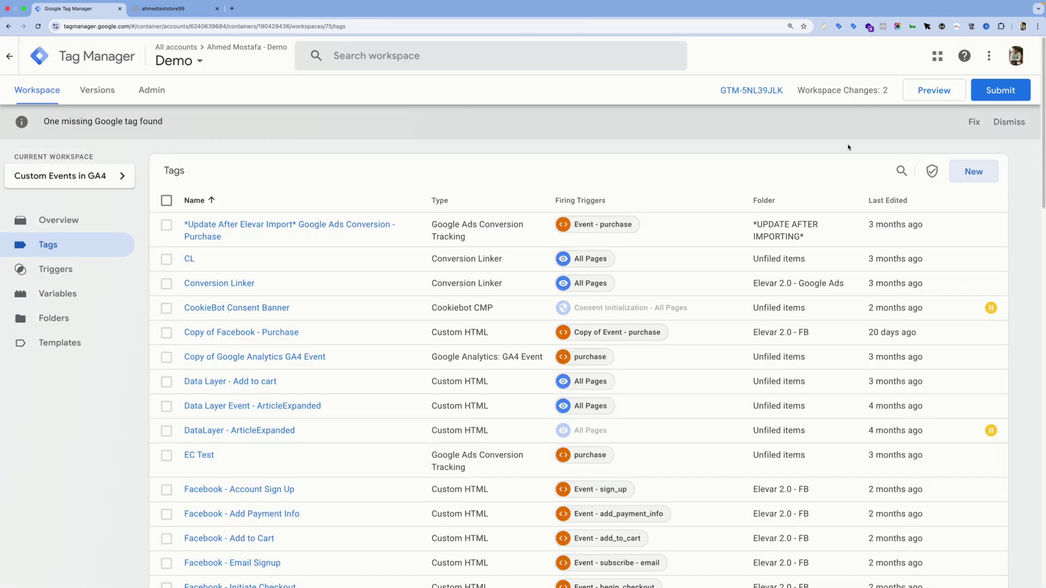
# Step: Sort tags by last edited, newest first, and start Preview on the store URL
pyautogui.click(888, 200)
pyautogui.click(887, 200)
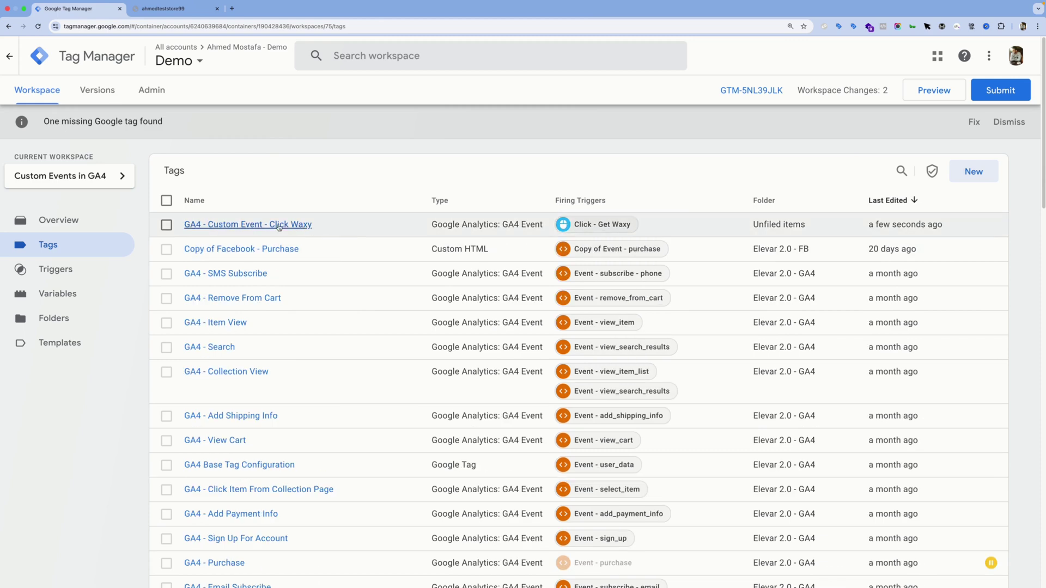
pyautogui.click(926, 94)
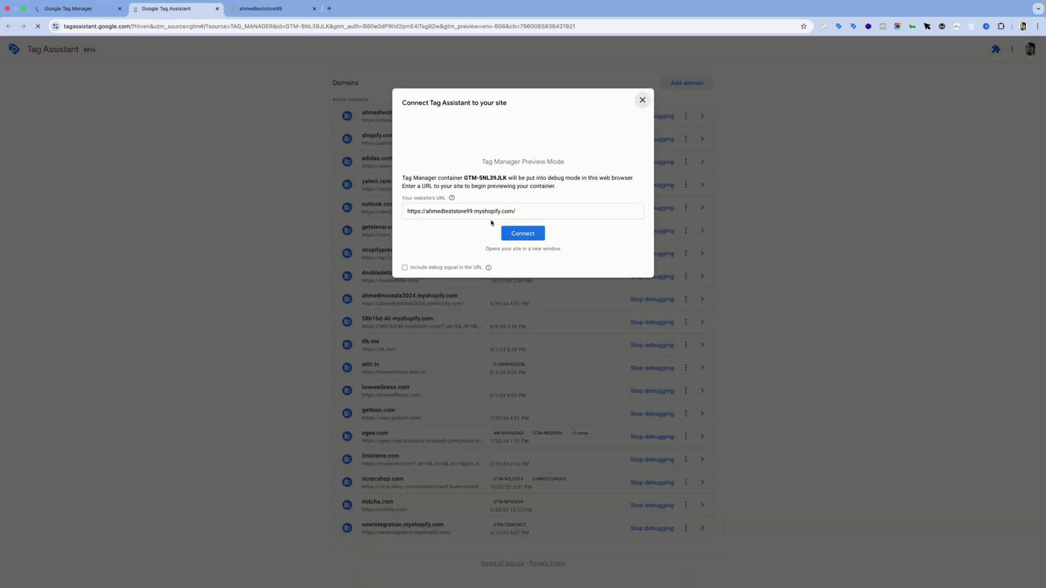
pyautogui.click(521, 211)
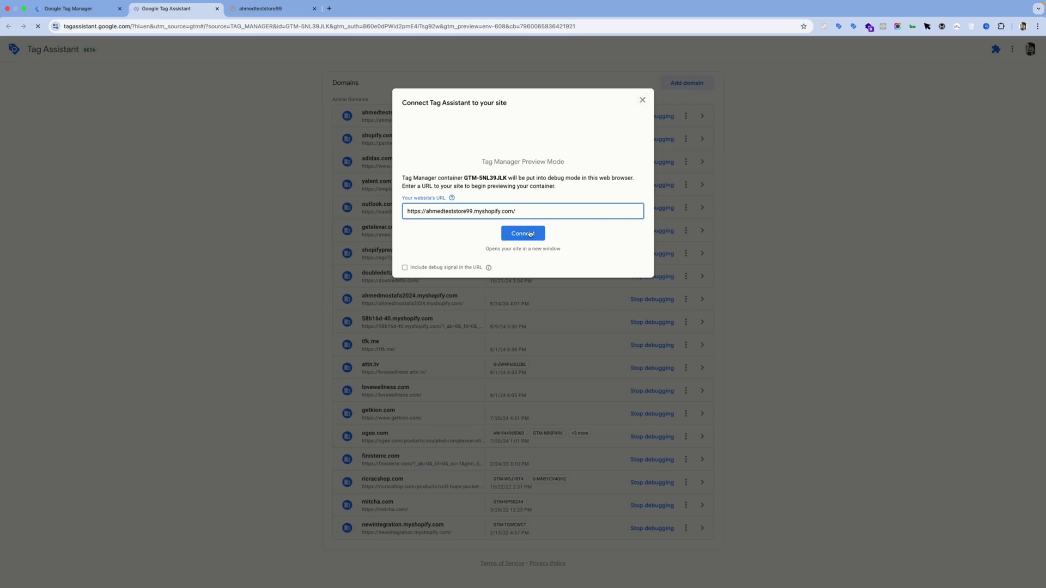
# Step: Connect the debugger, click Get waxy now on the store homepage, and return to Tag Assistant
pyautogui.click(524, 234)
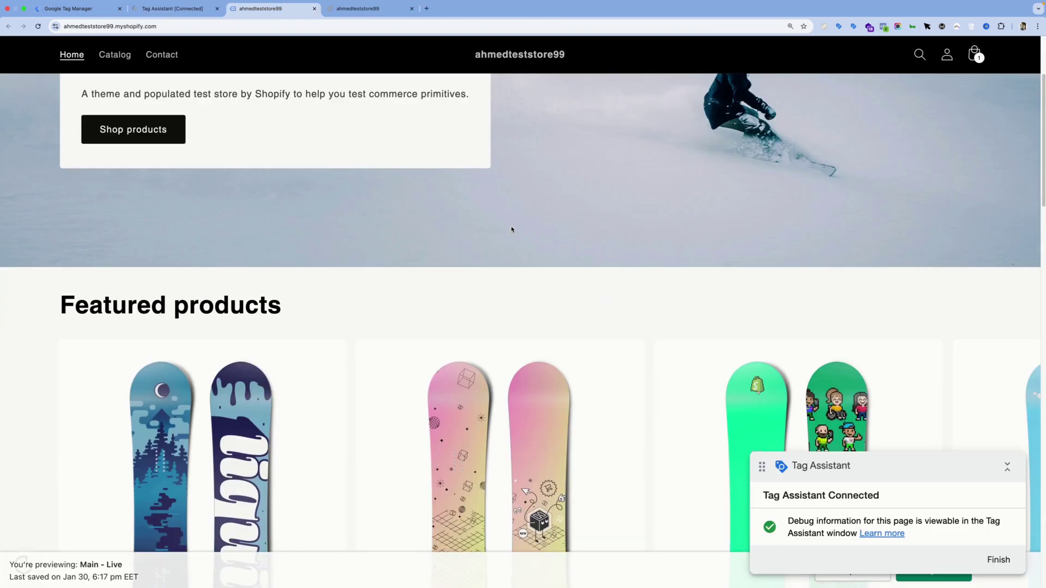
pyautogui.scroll(-10, 512, 229)
pyautogui.scroll(-2, 512, 229)
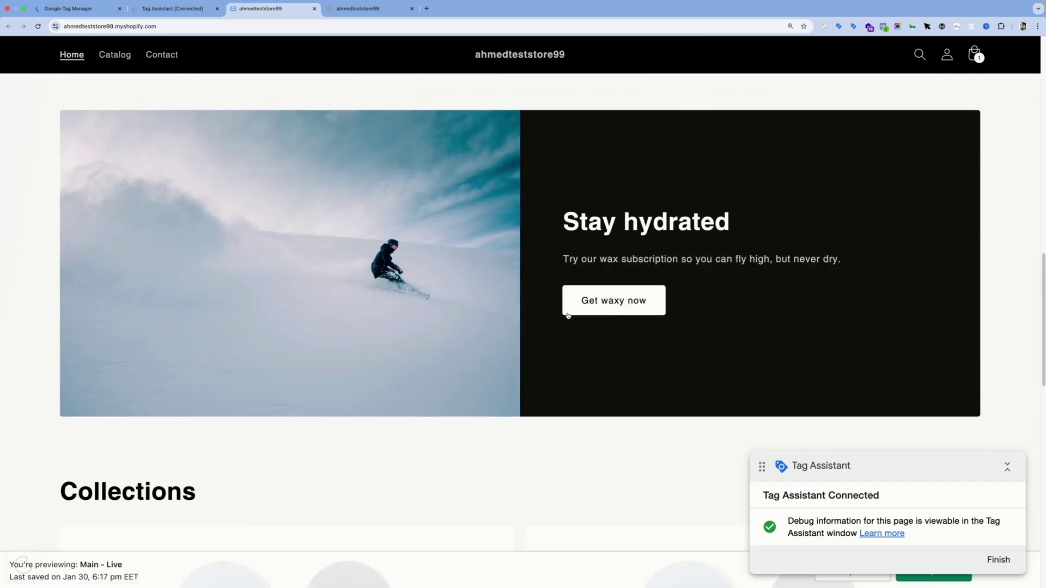
pyautogui.click(609, 302)
pyautogui.click(167, 14)
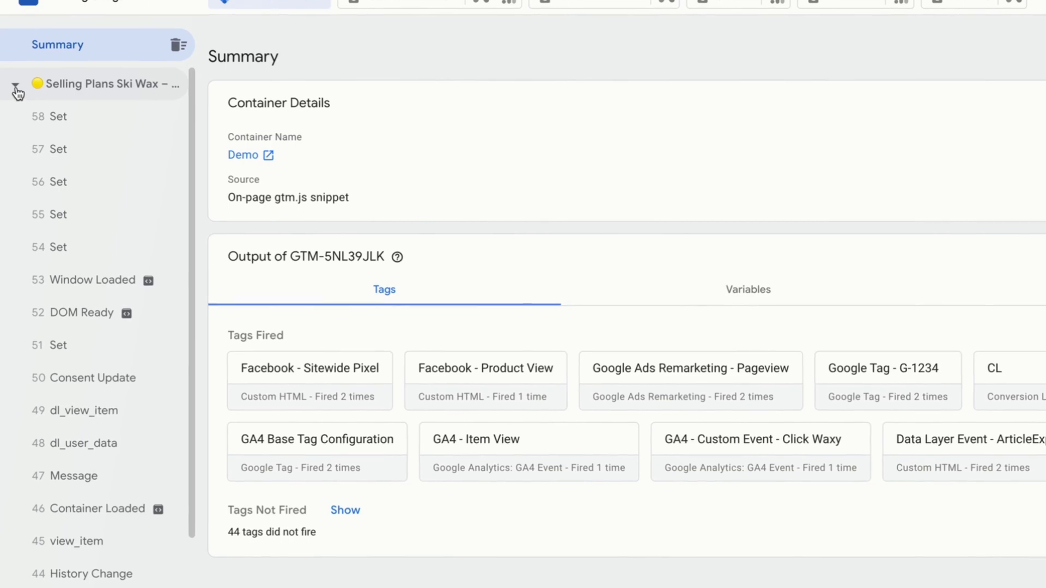
# Step: In the Click event, open the fired Click Waxy tag's details and verify event name click_waxy
pyautogui.click(12, 97)
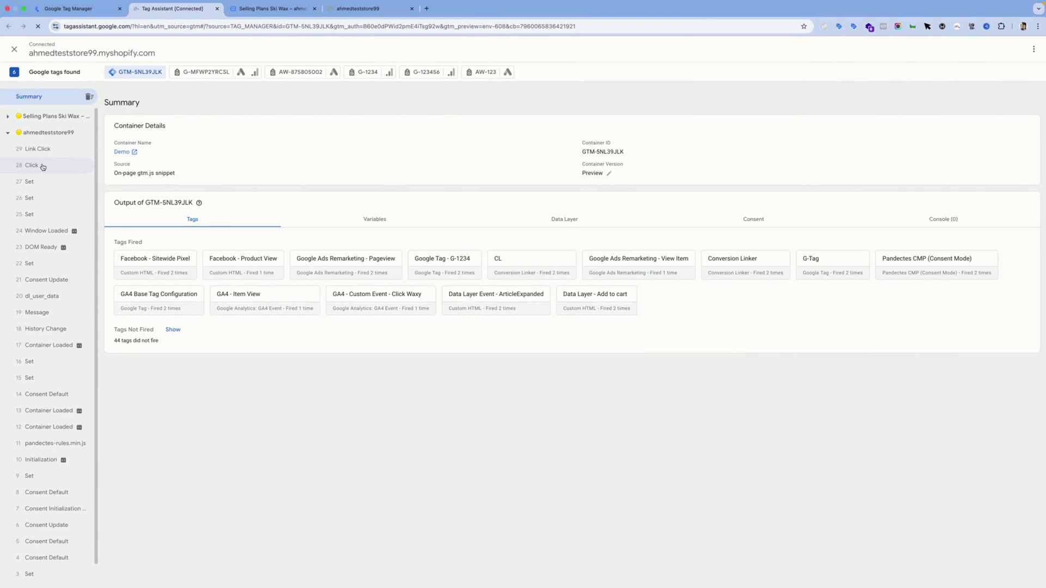
pyautogui.click(39, 166)
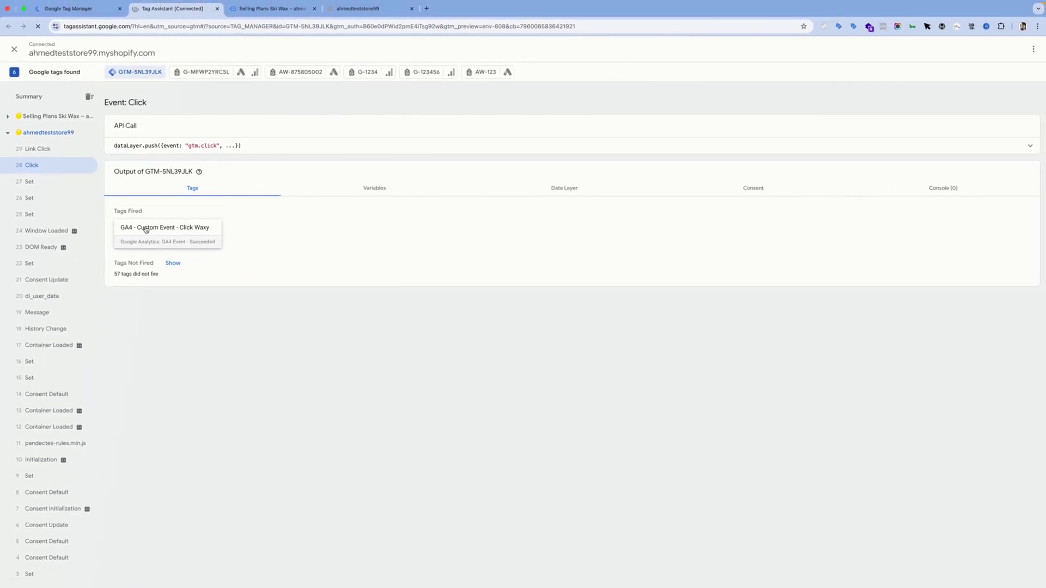
pyautogui.click(146, 229)
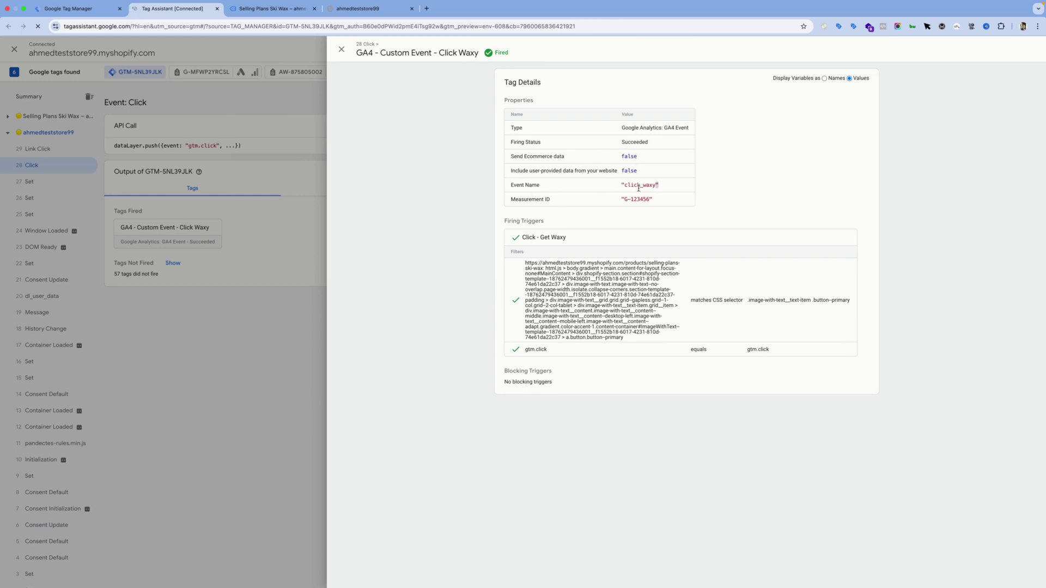
pyautogui.moveTo(624, 186); pyautogui.dragTo(645, 183)
pyautogui.click(251, 209)
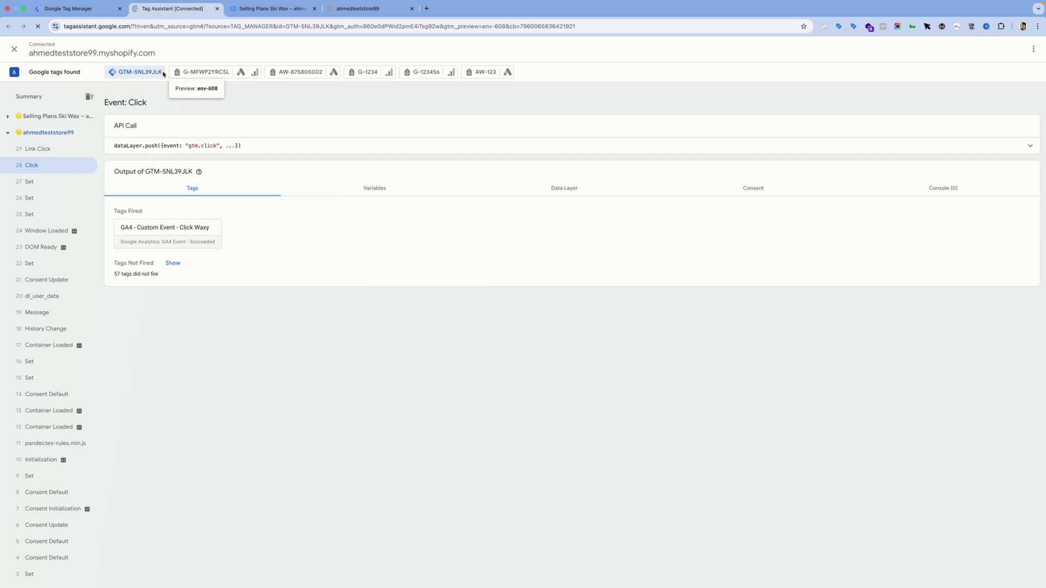
# Step: Inspect the click_waxy and Click events in the container and G-1234 destination outputs
pyautogui.click(366, 74)
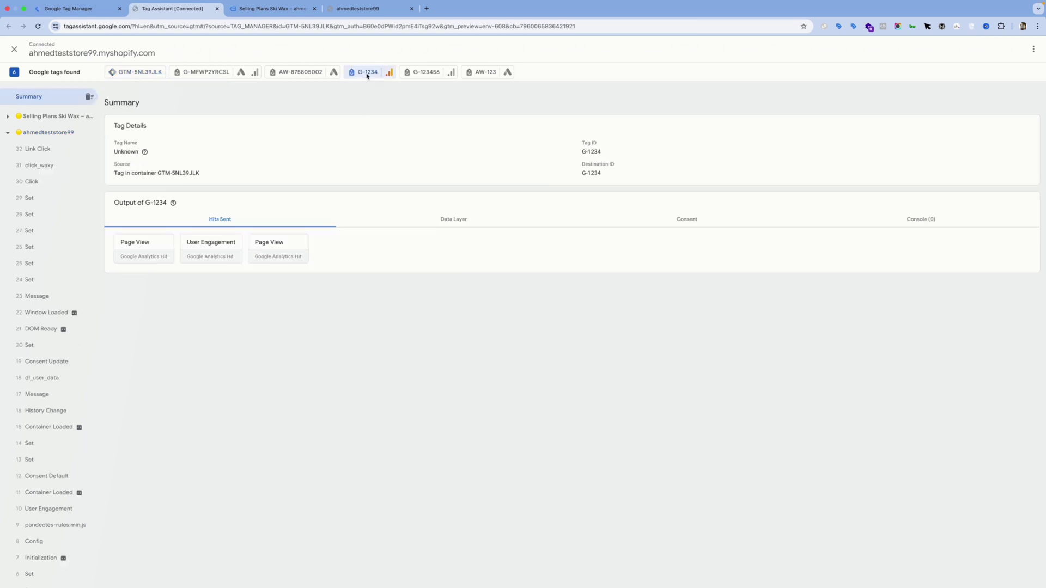
pyautogui.click(65, 164)
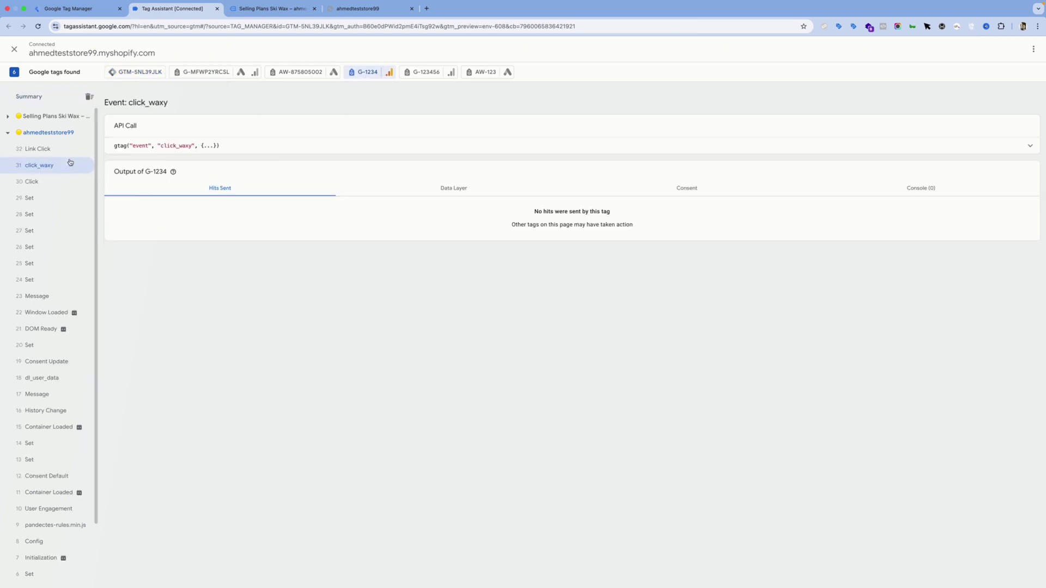
pyautogui.click(46, 181)
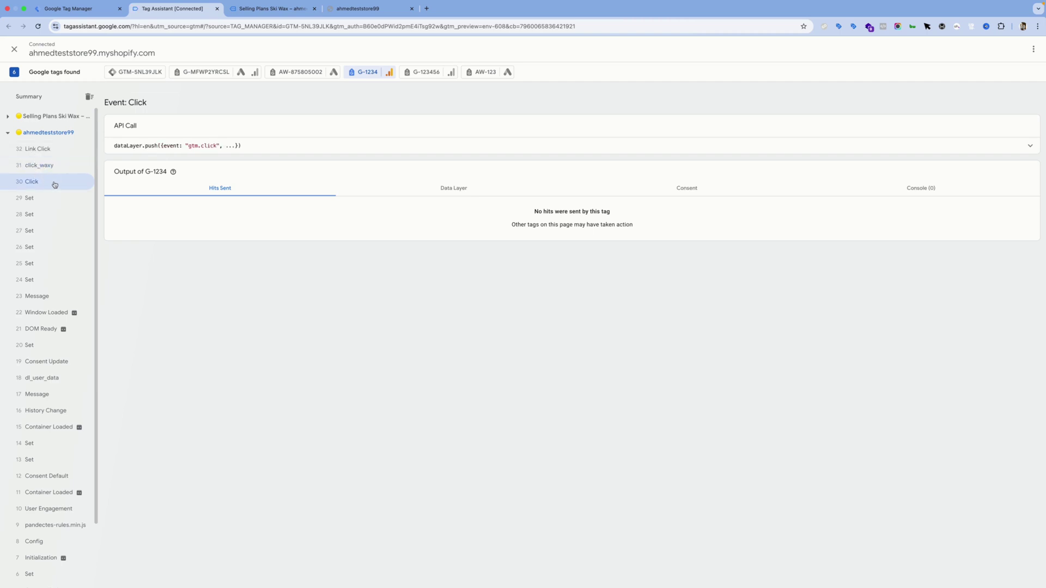
pyautogui.click(38, 167)
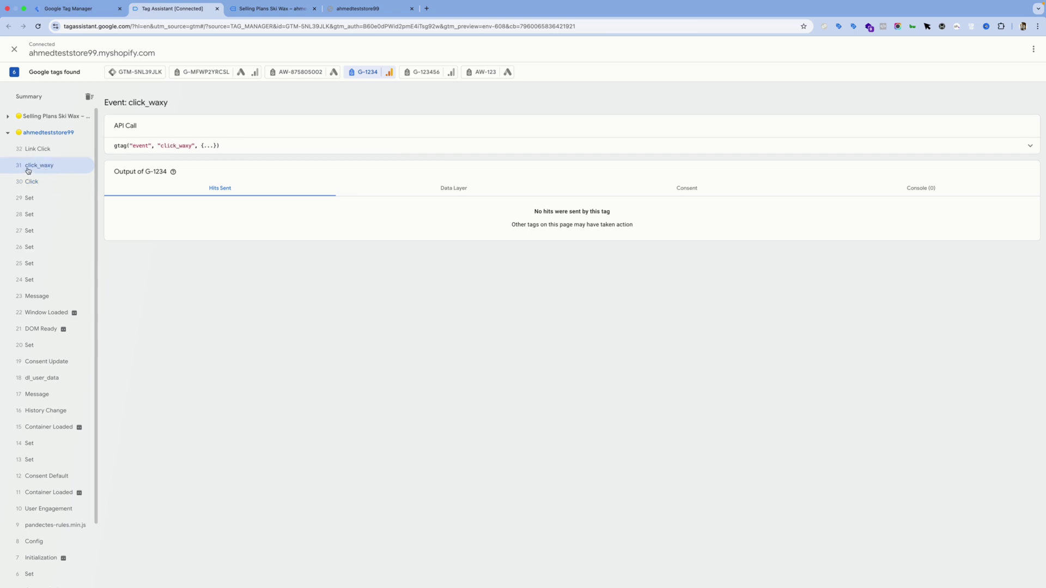
pyautogui.click(134, 72)
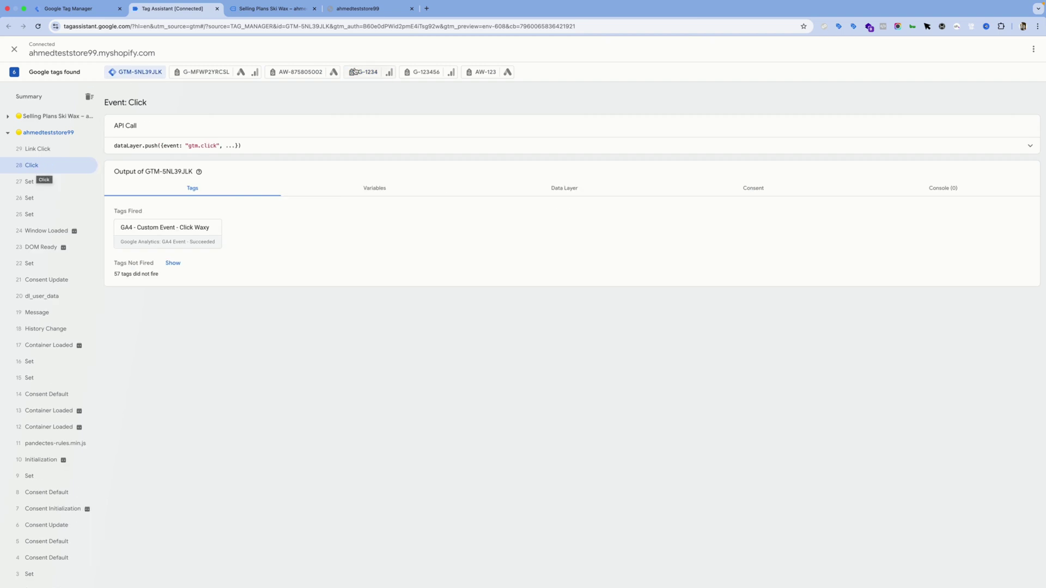
pyautogui.click(373, 71)
pyautogui.click(70, 169)
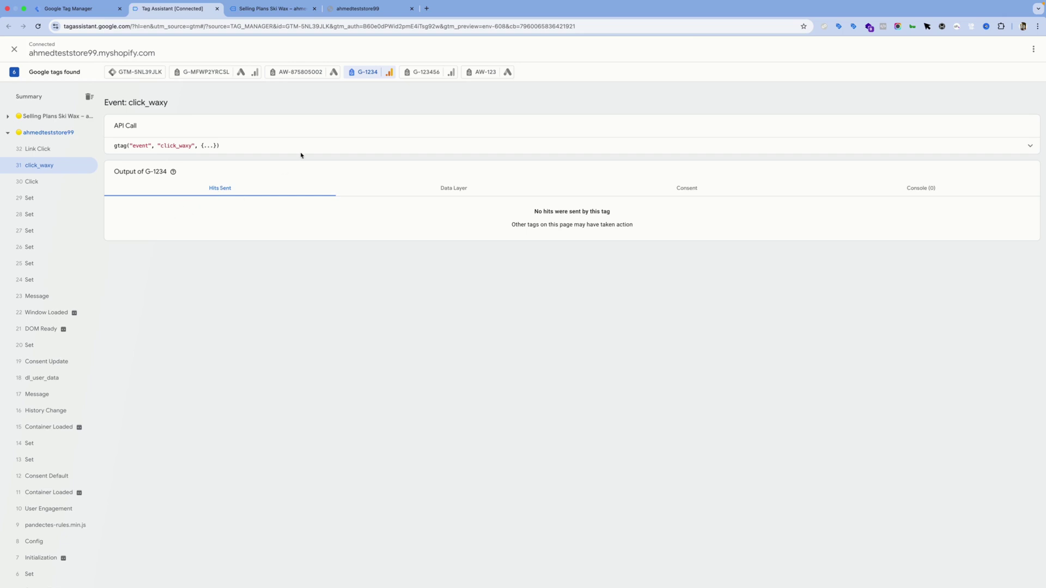
# Step: Check the click_waxy hit parameters sent to G-123456, then go back to the Tag Manager tags list
pyautogui.click(426, 73)
pyautogui.click(39, 167)
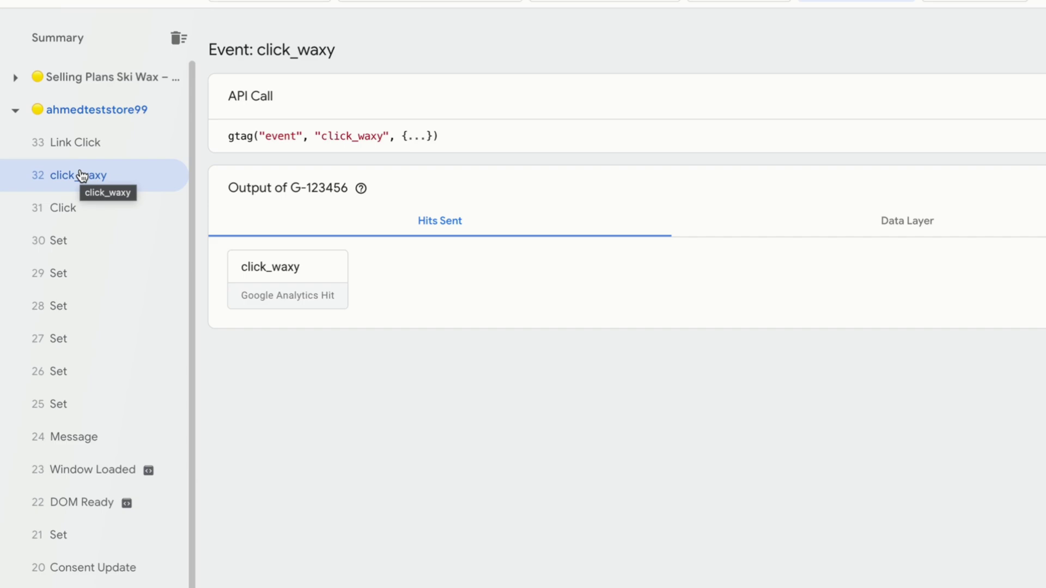
pyautogui.click(184, 235)
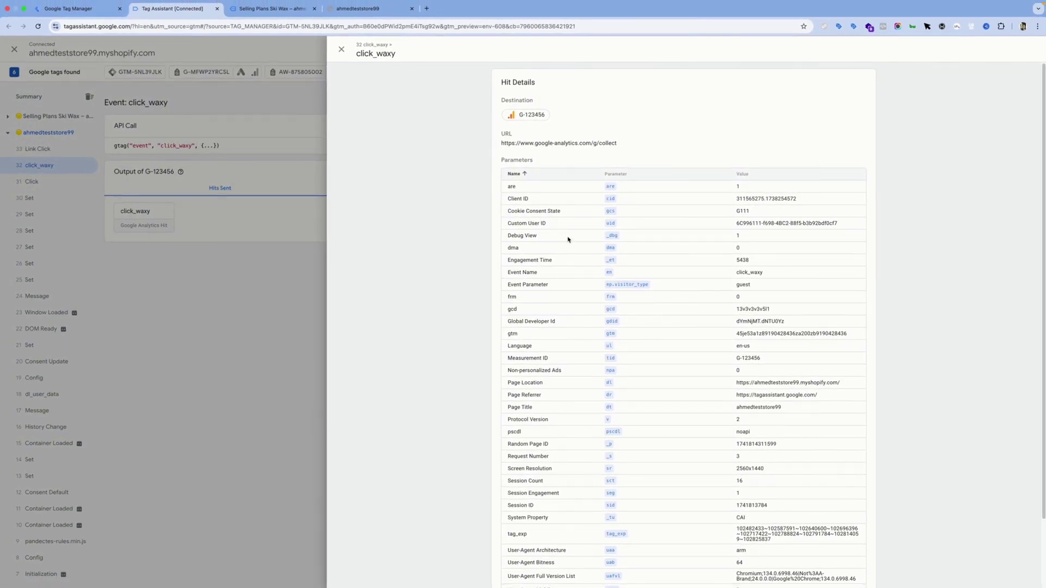
pyautogui.scroll(-3, 589, 343)
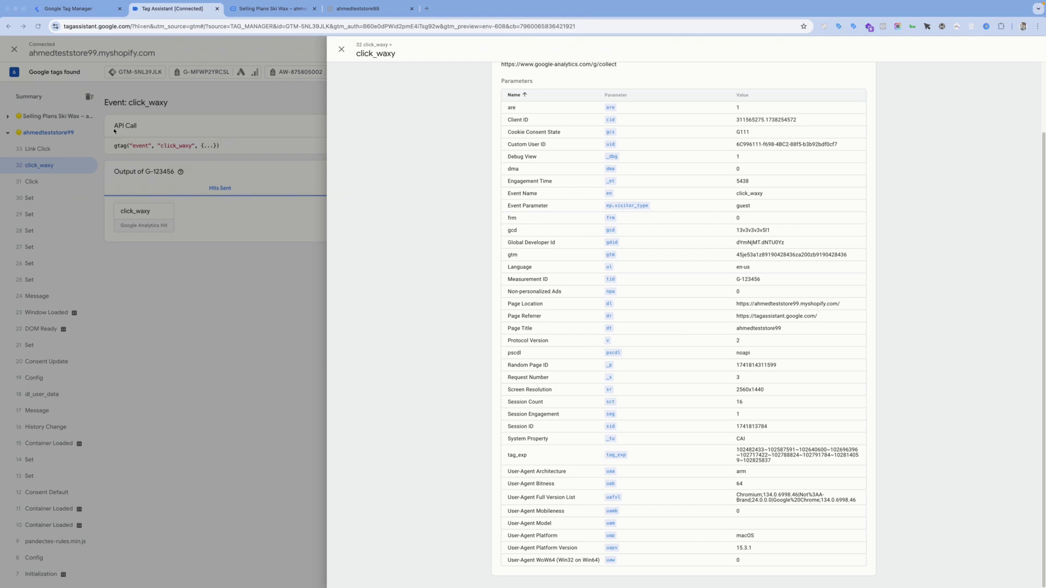
pyautogui.click(85, 12)
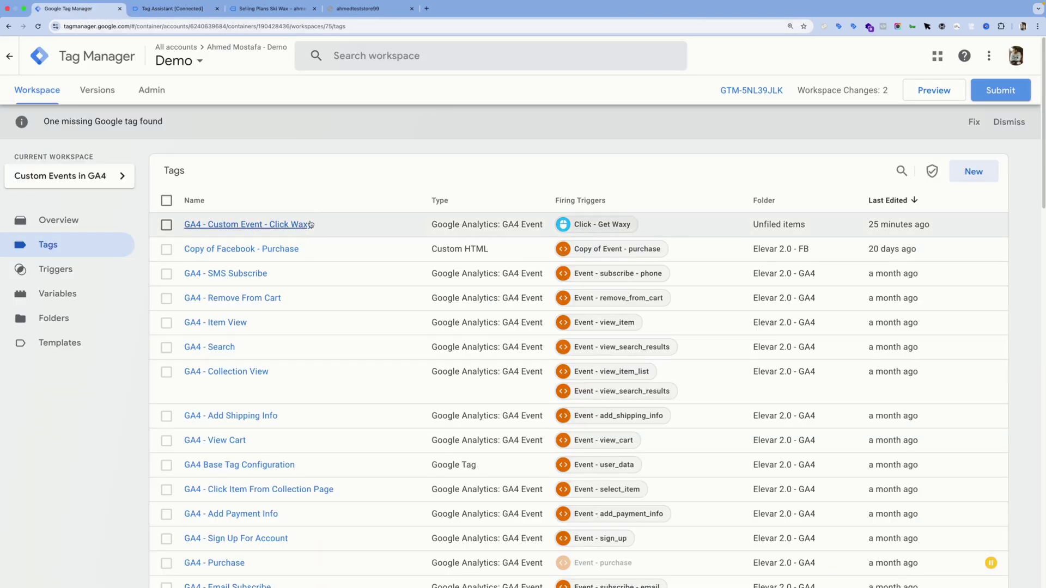
# Step: Submit the changes as version 'Custom Events in GA4' and publish to Live
pyautogui.click(1002, 93)
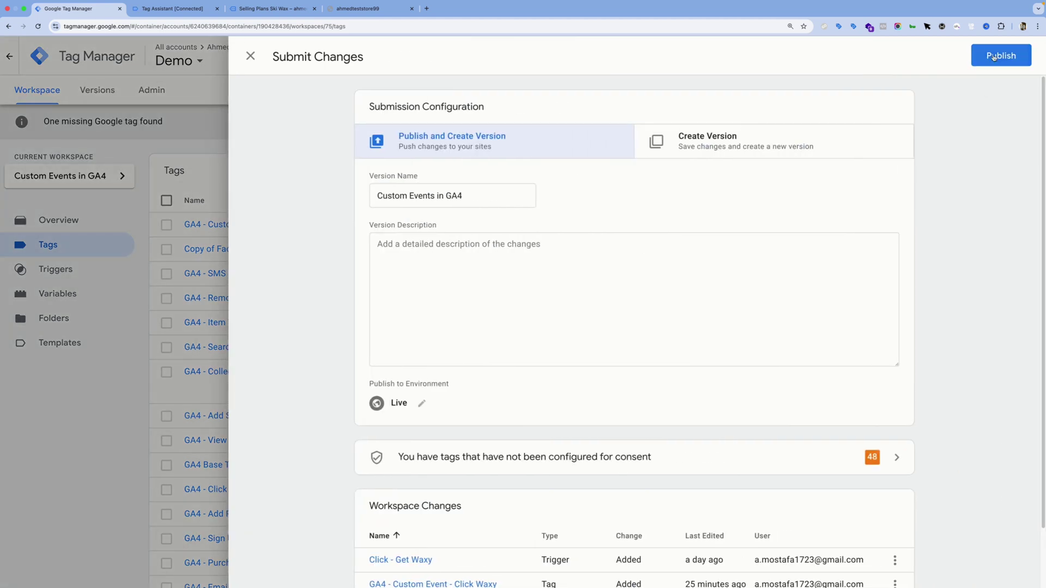
pyautogui.click(997, 62)
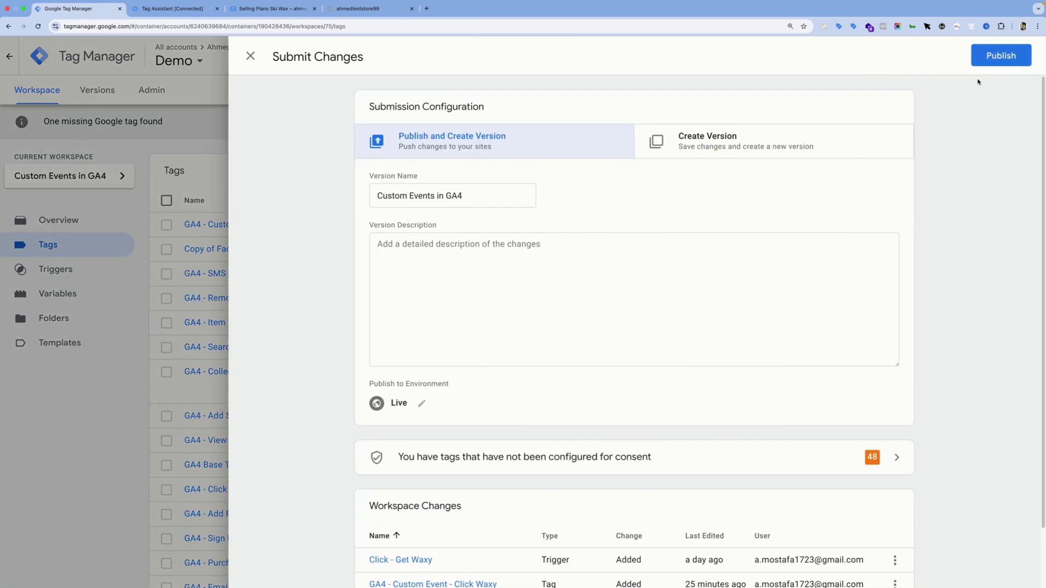